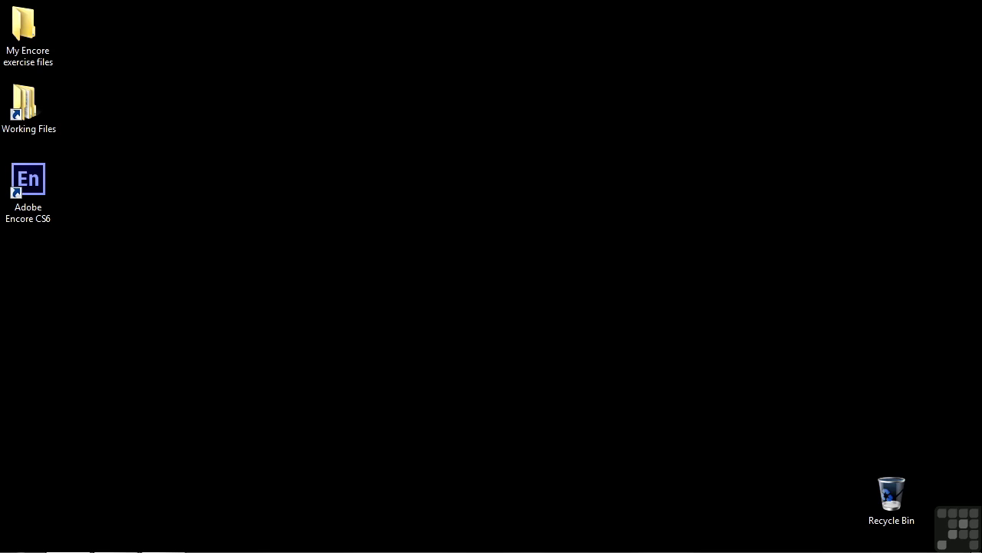
Open the 1002-routing buttons.ncor project from the Encore projects folder in Working Files
double_click(29, 108)
double_click(295, 157)
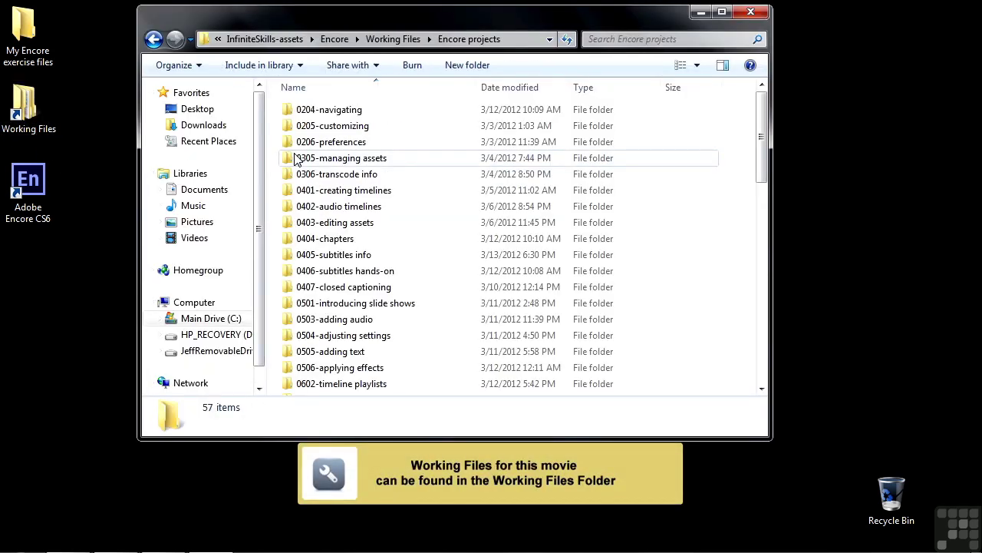
left_click_drag(761, 138, 781, 400)
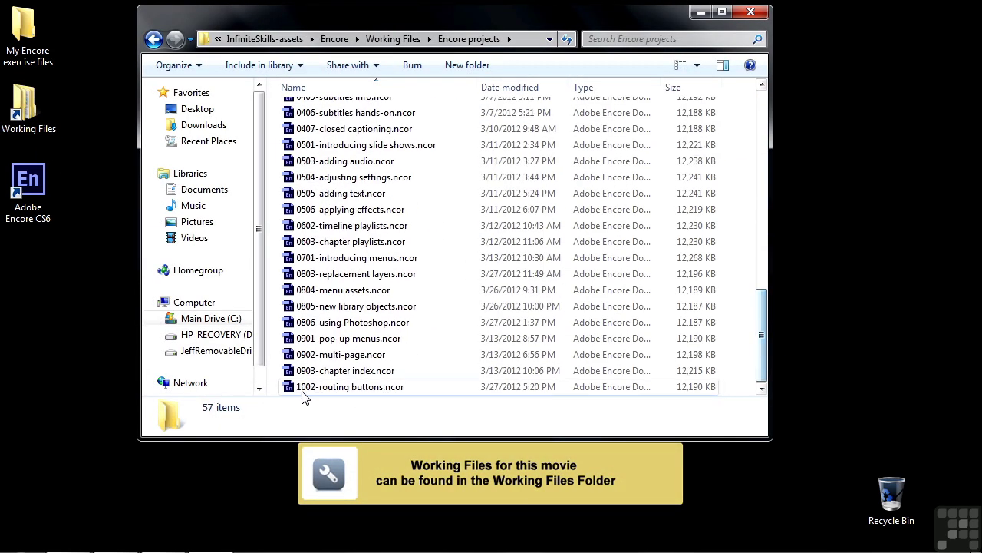
double_click(337, 387)
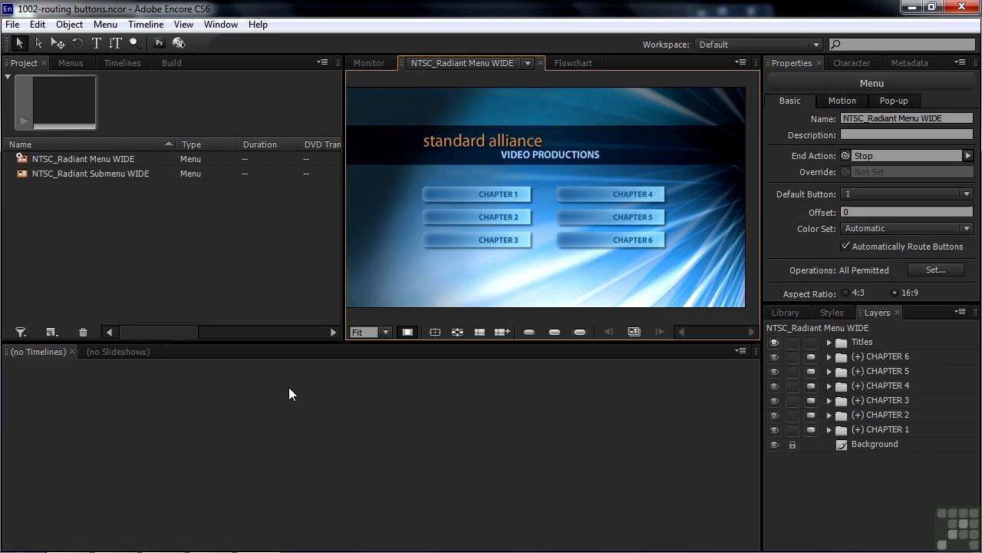
Display the button routing on NTSC_Radiant Menu WIDE and check the CHAPTER 1 button's routes and the buttons' selected highlight
left_click(458, 331)
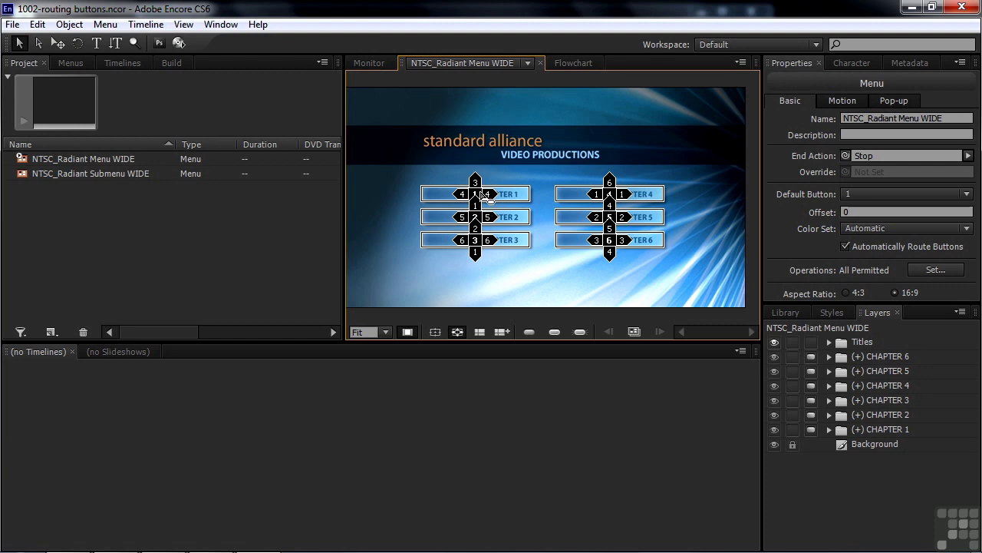
left_click(489, 197)
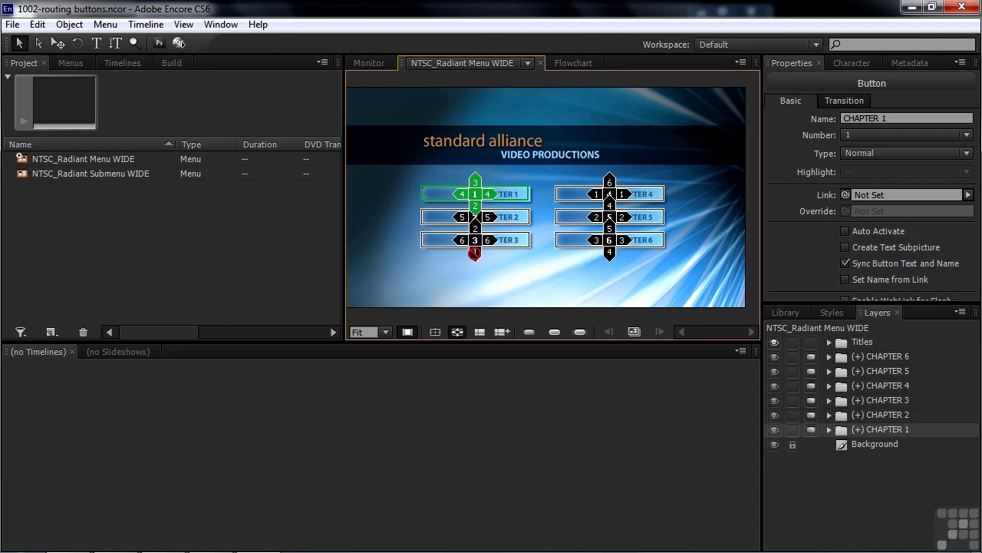
left_click_drag(475, 254, 475, 195)
left_click_drag(475, 195, 474, 195)
left_click(554, 332)
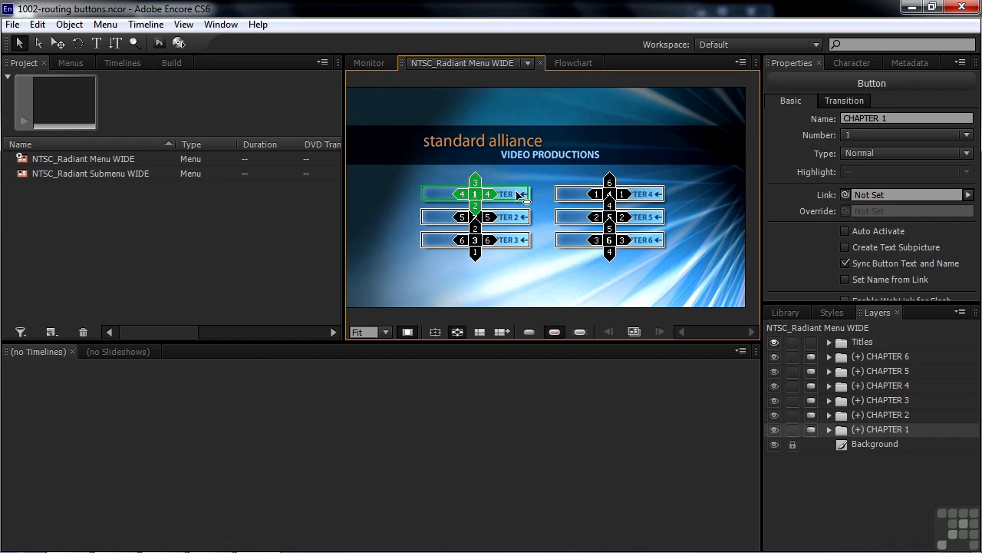
left_click(555, 331)
Examine the up and down routes of the CHAPTER 3 and CHAPTER 1 buttons
left_click_drag(476, 216, 485, 242)
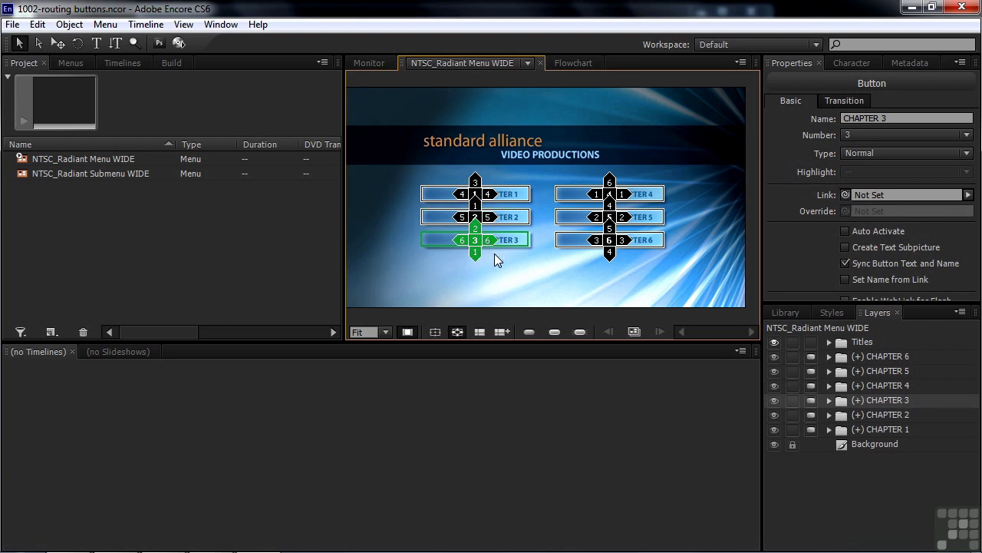
left_click_drag(477, 251, 611, 198)
left_click_drag(620, 202, 474, 256)
left_click_drag(475, 228, 585, 203)
left_click(484, 195)
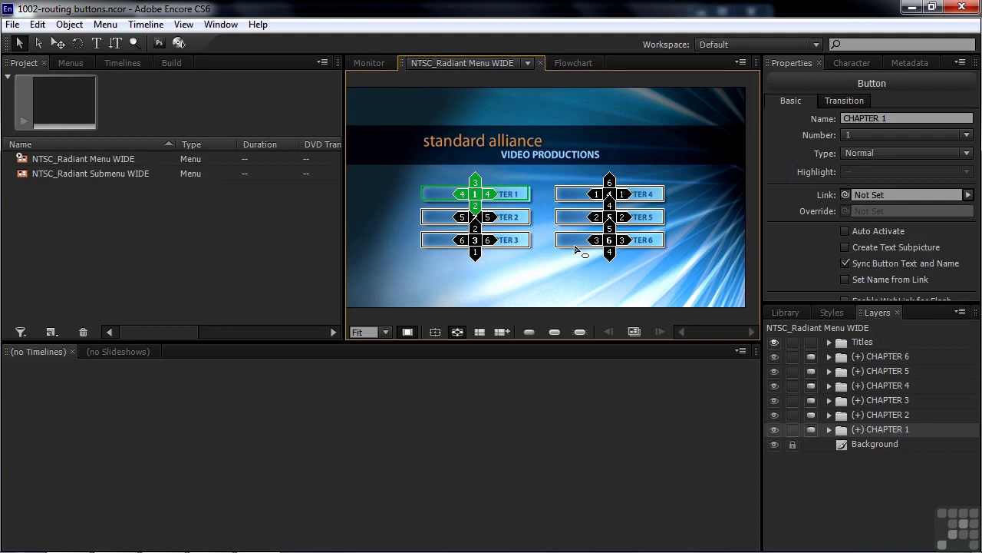
left_click(533, 263)
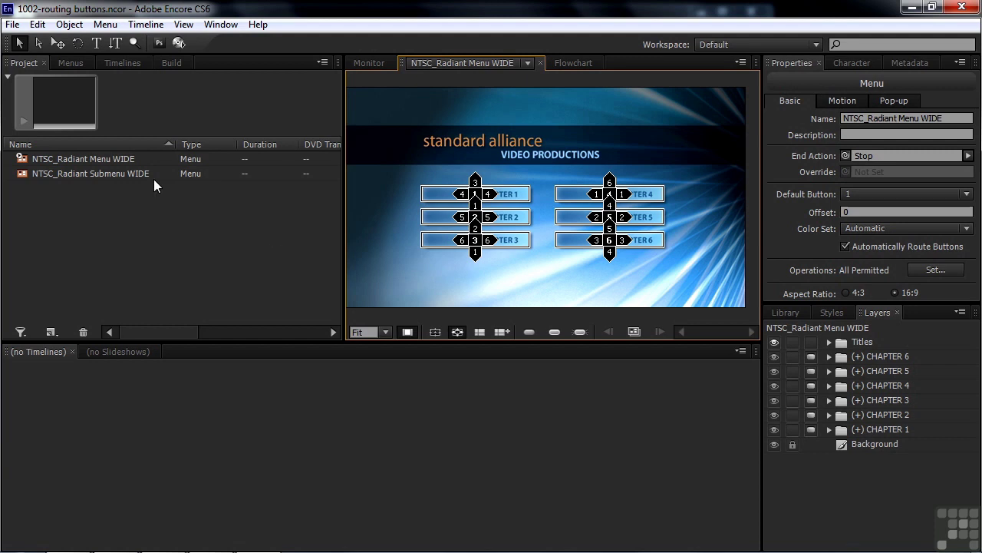
Open the Menus preferences and review the wrap options for up/down button routing beside the menu's routing display
left_click(37, 25)
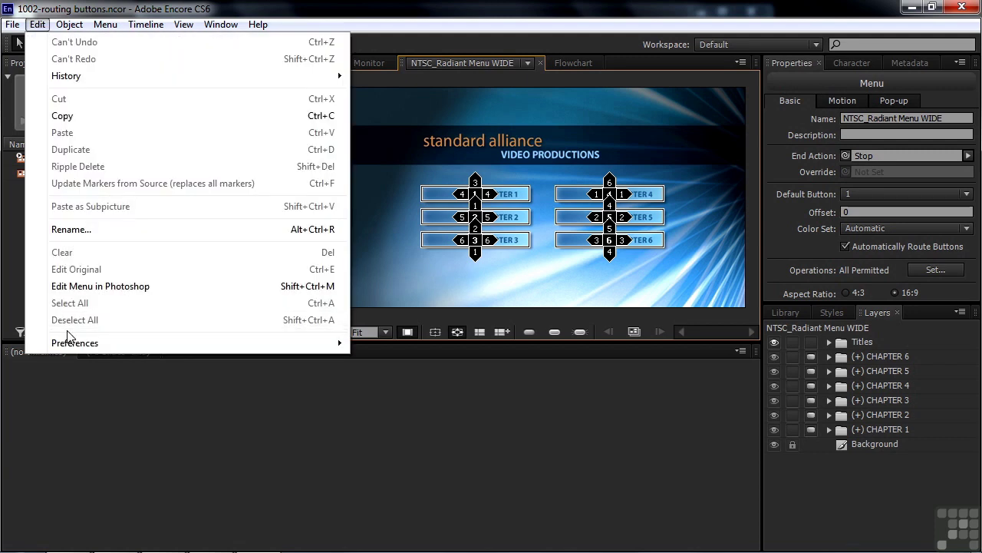
mouse_move(74, 346)
left_click(411, 435)
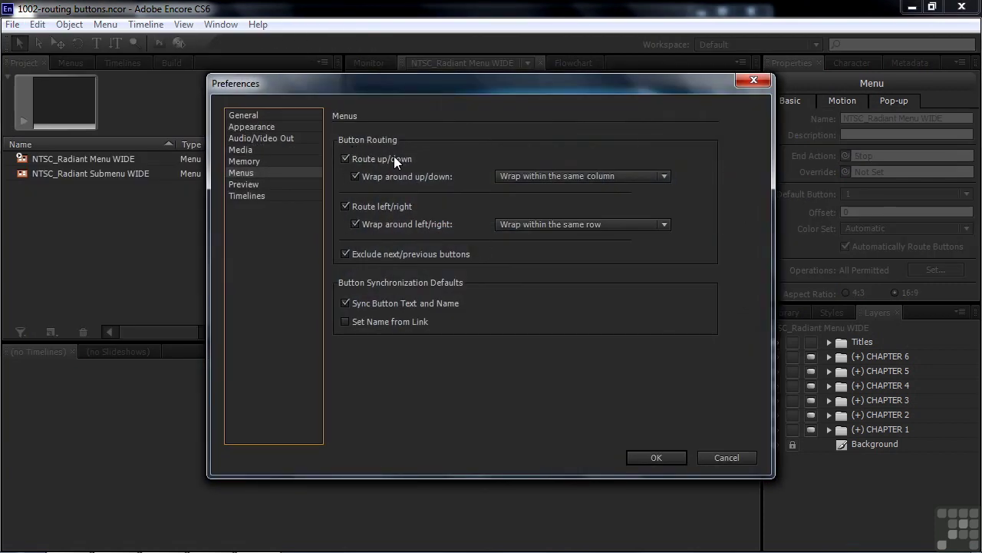
left_click_drag(471, 88, 279, 62)
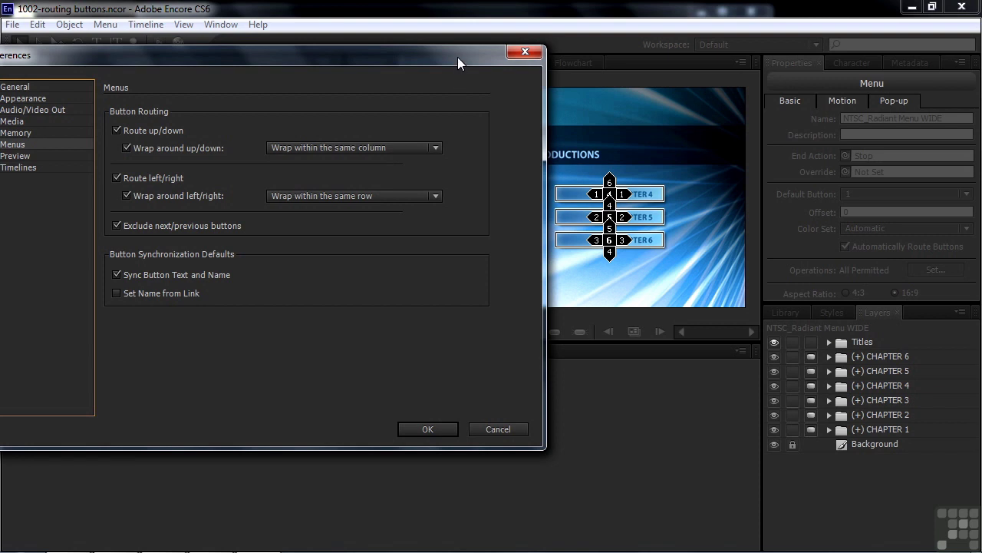
left_click_drag(458, 59, 332, 55)
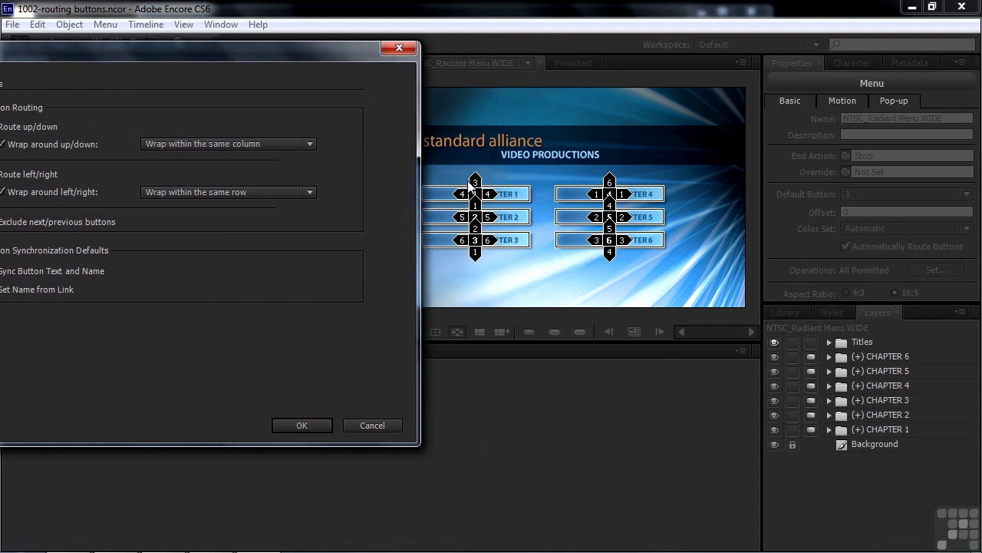
left_click(308, 144)
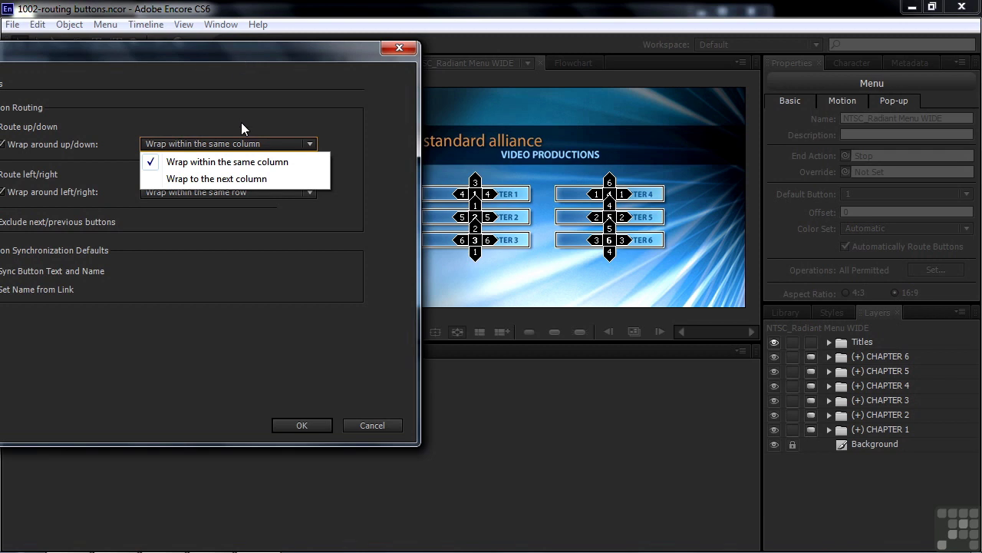
left_click(241, 168)
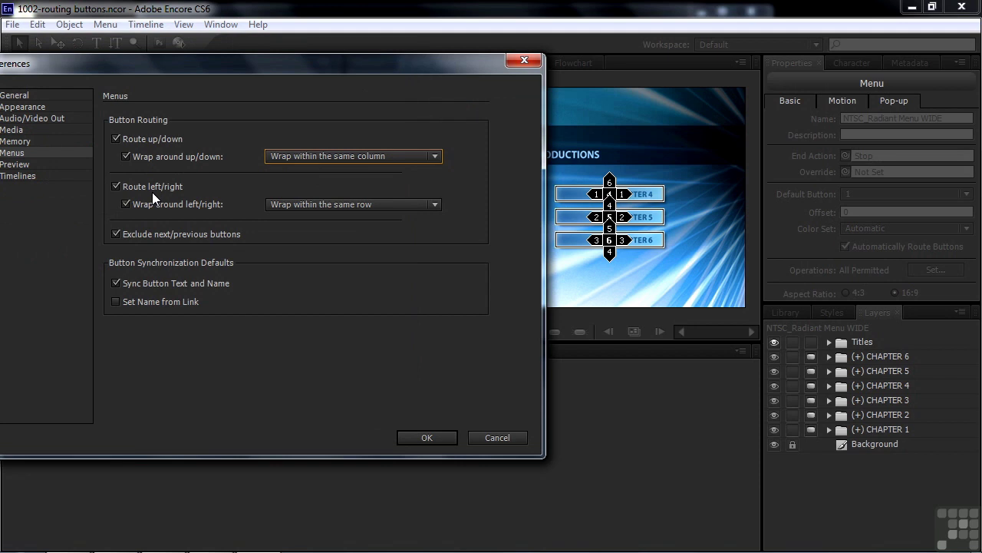
Review the wrap options for left/right button routing and leave the preferences without saving
left_click_drag(382, 59, 430, 280)
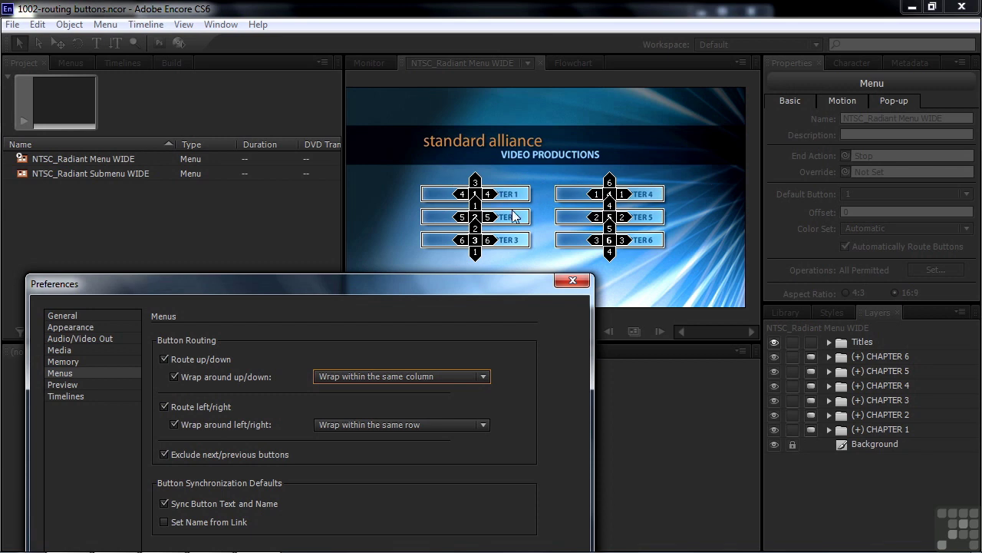
left_click_drag(433, 282, 436, 102)
left_click(485, 243)
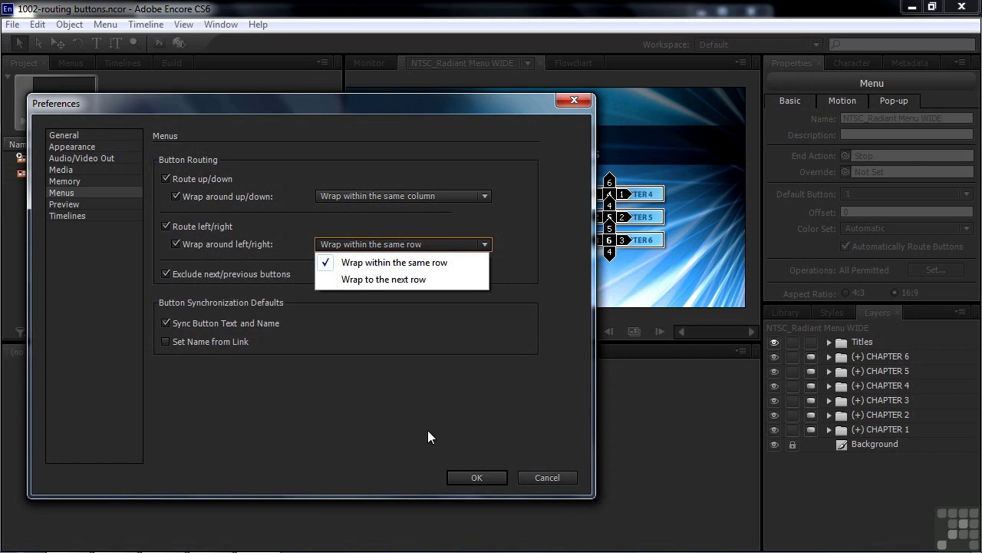
left_click(545, 477)
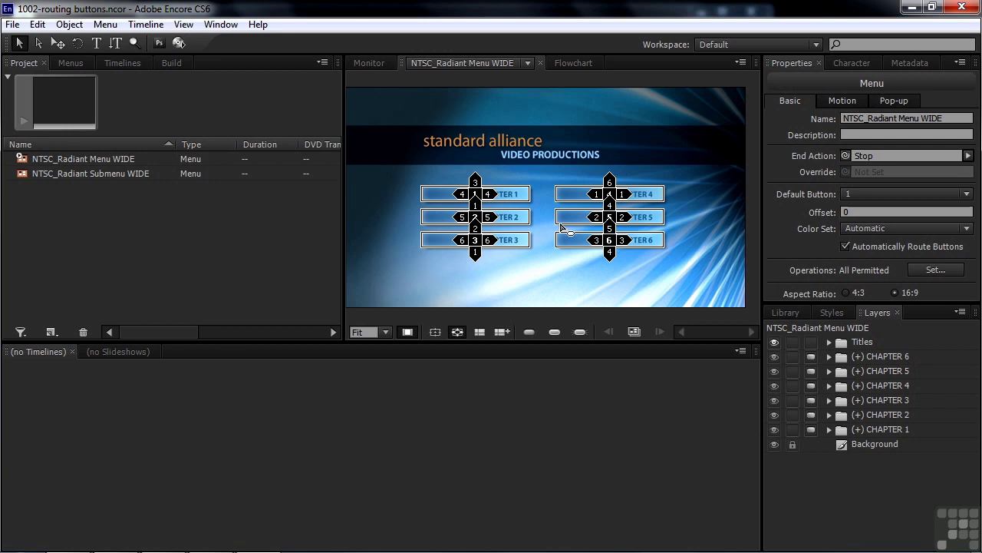
Turn off automatic button routing for the main menu and route the CHAPTER 3 button's down direction to CHAPTER 4
left_click(540, 270)
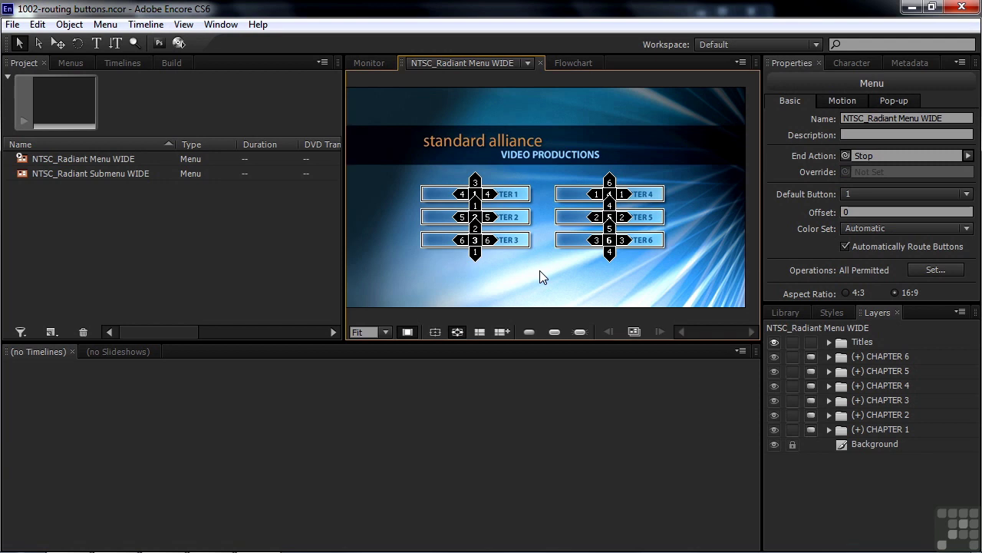
left_click(794, 242)
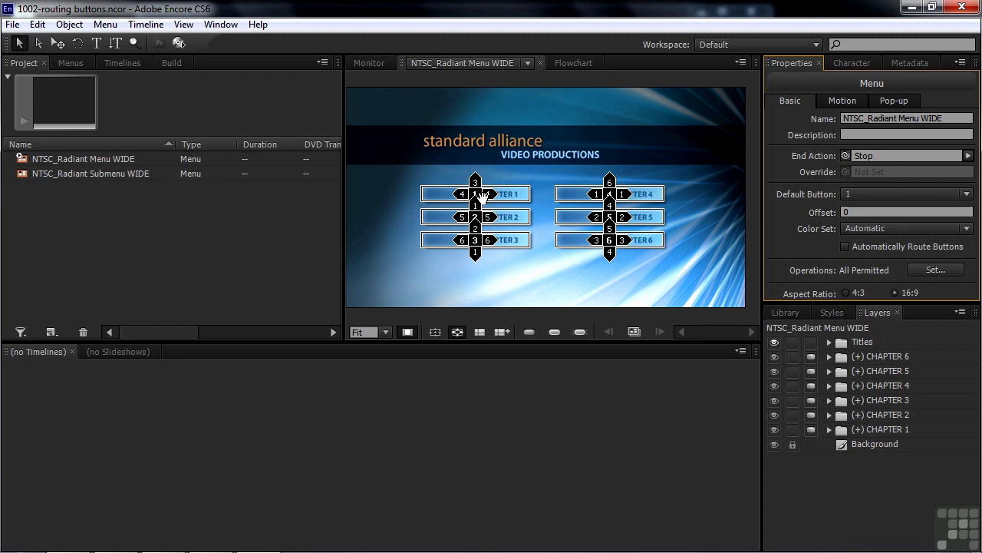
left_click(477, 218)
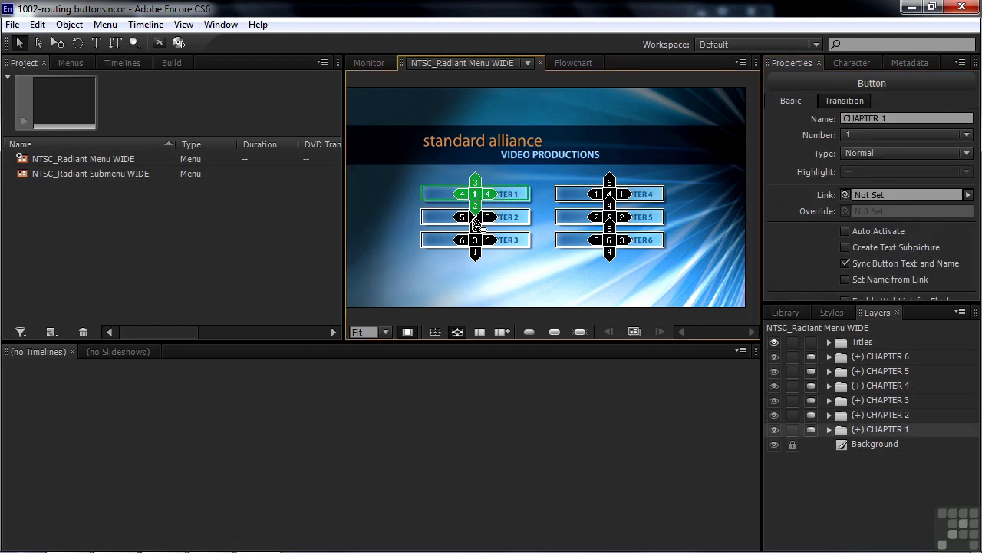
left_click(479, 244)
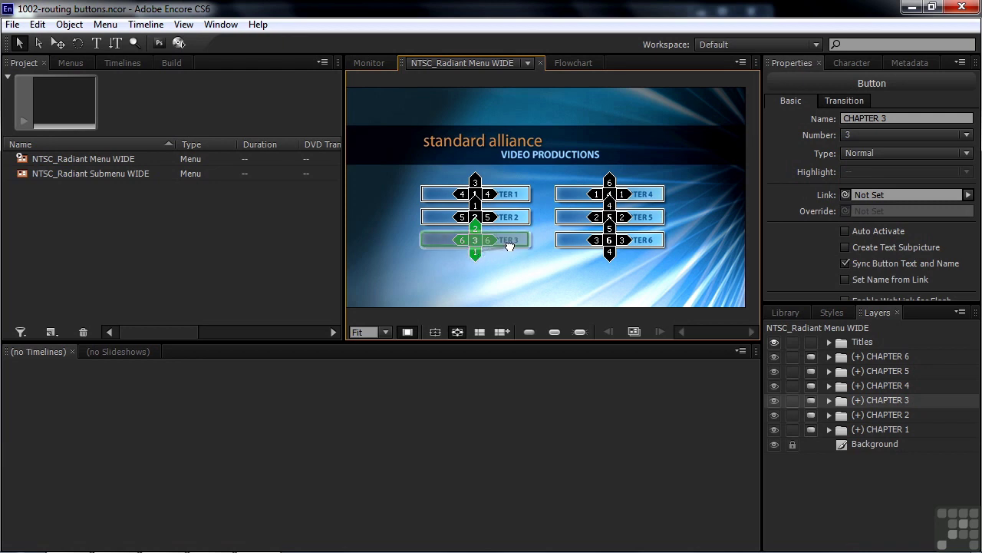
left_click_drag(544, 222, 609, 195)
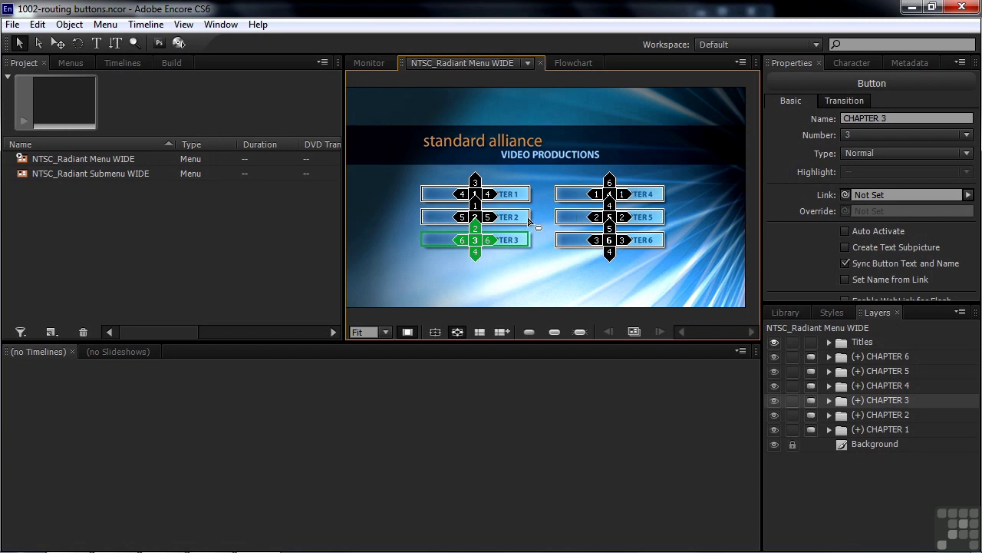
Route the CHAPTER 6 button's down direction to CHAPTER 1 and the CHAPTER 4 button's up direction to CHAPTER 3
left_click(612, 255)
left_click_drag(597, 241, 475, 196)
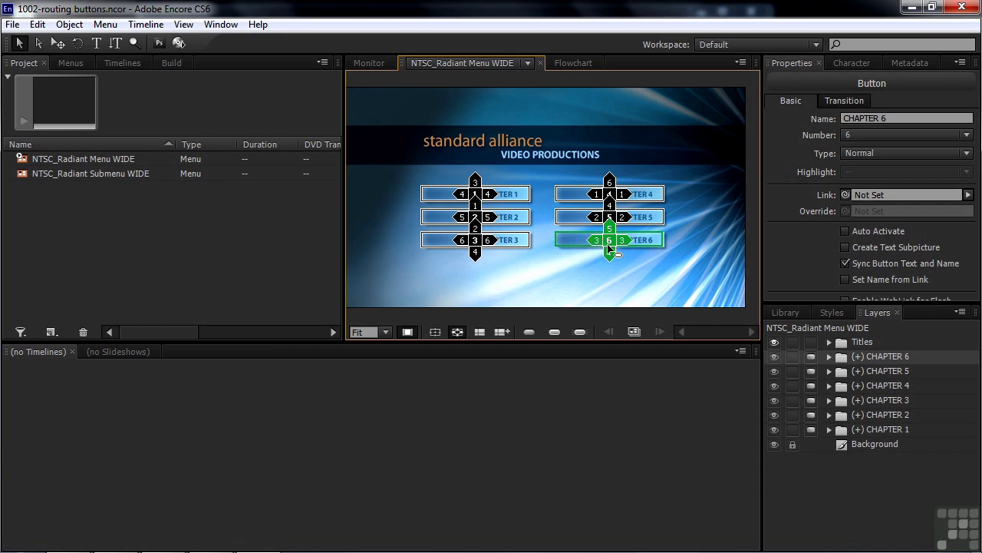
left_click(609, 223)
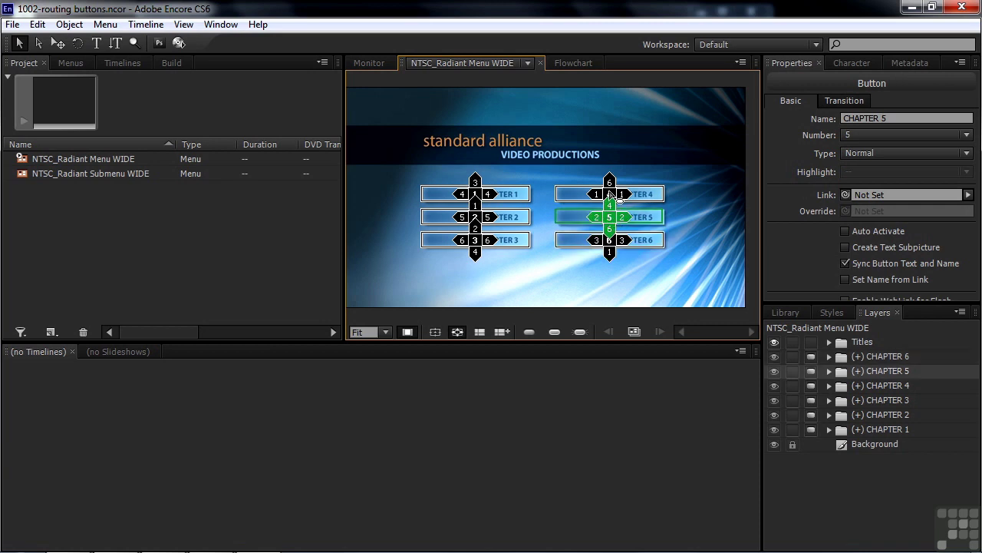
left_click(610, 194)
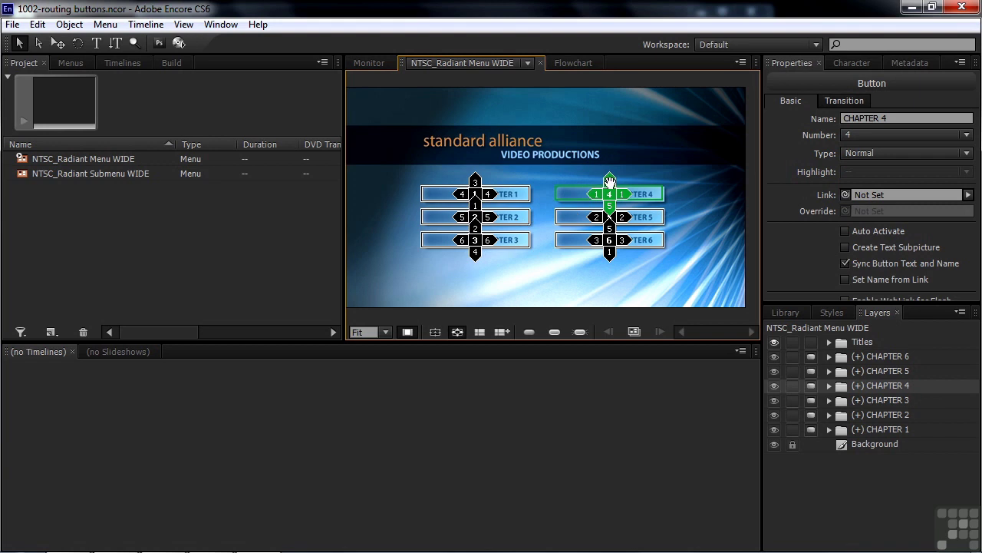
left_click_drag(609, 182, 475, 243)
Route the CHAPTER 1 button's up direction to CHAPTER 6
left_click_drag(475, 181, 475, 240)
left_click(506, 194)
left_click_drag(557, 209, 610, 244)
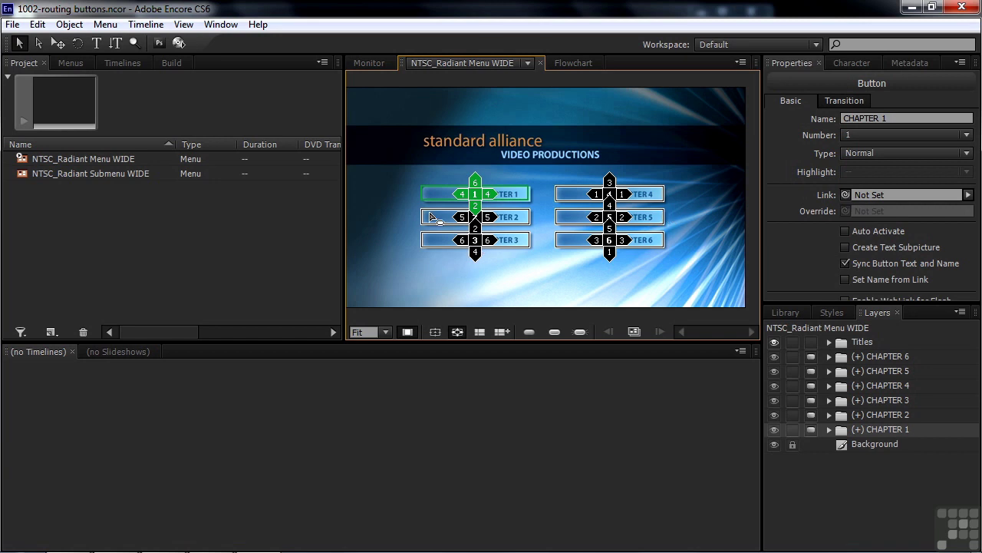
Preview the project from this menu, test moving up and down between the chapter buttons, and exit the preview
right_click(512, 260)
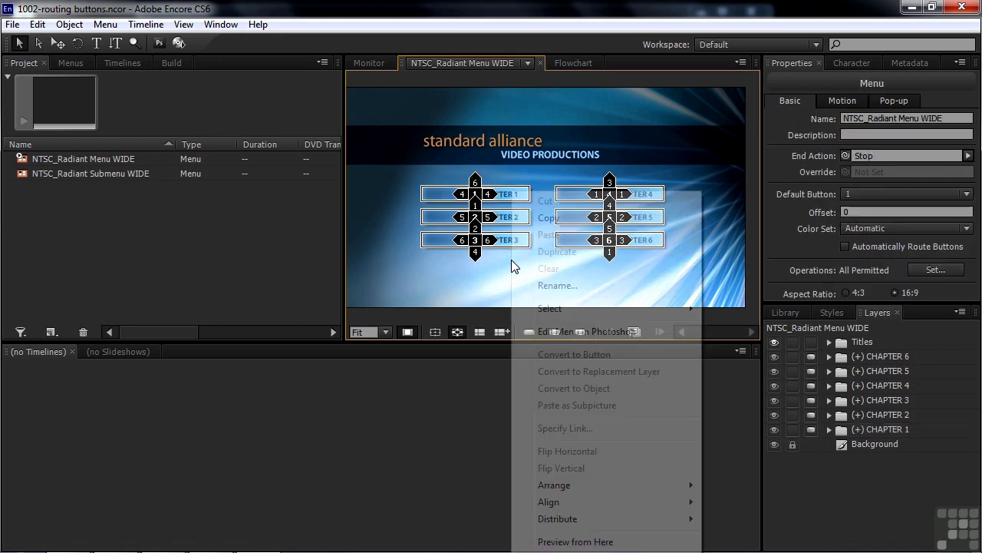
left_click(571, 543)
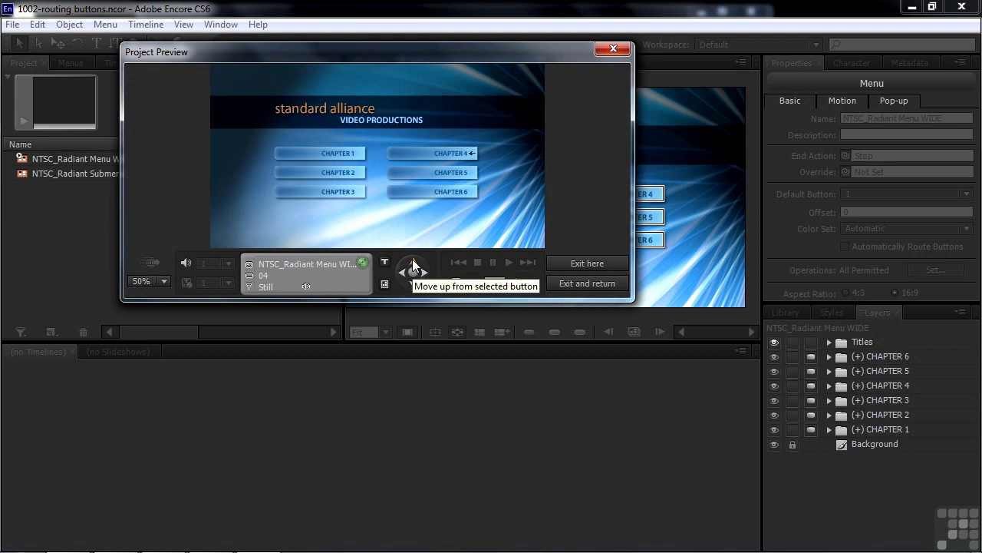
left_click(413, 265)
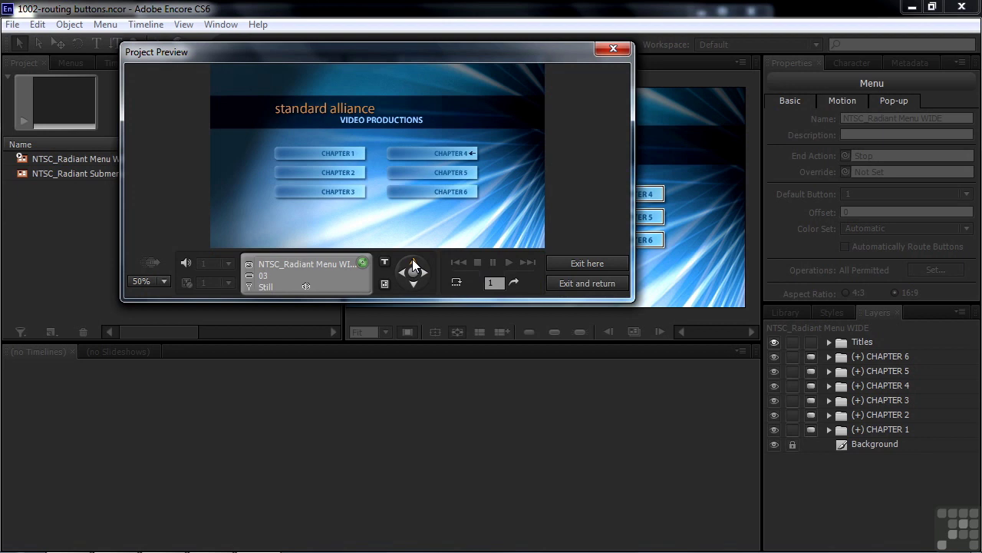
left_click(414, 266)
left_click(415, 284)
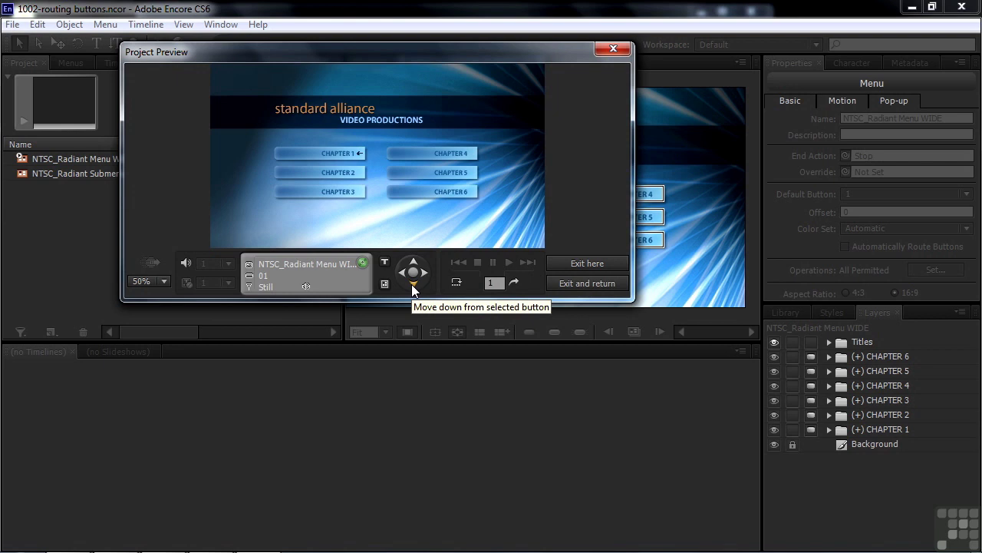
left_click(600, 263)
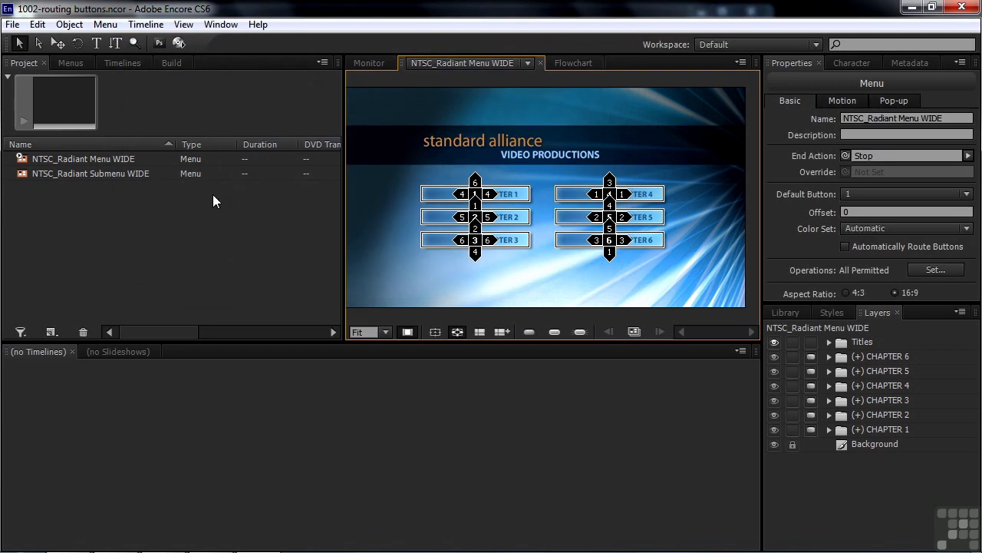
Open NTSC_Radiant Submenu WIDE with its button routing displayed and turn off automatic button routing for it
double_click(66, 173)
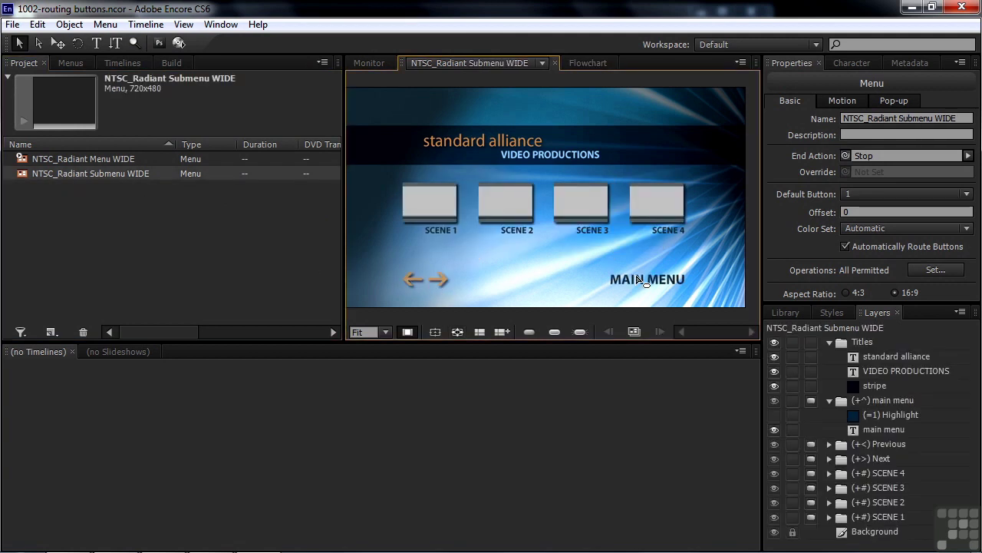
left_click(454, 333)
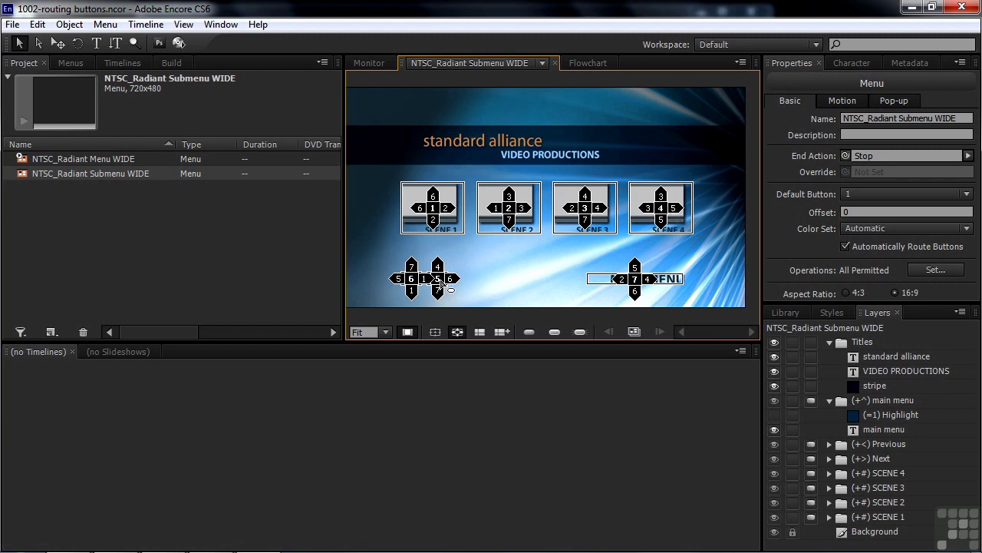
mouse_move(441, 283)
left_mouse_down()
mouse_move(449, 266)
mouse_move(434, 221)
mouse_move(421, 210)
mouse_move(360, 211)
mouse_move(397, 277)
mouse_move(412, 280)
left_mouse_up()
left_click(846, 246)
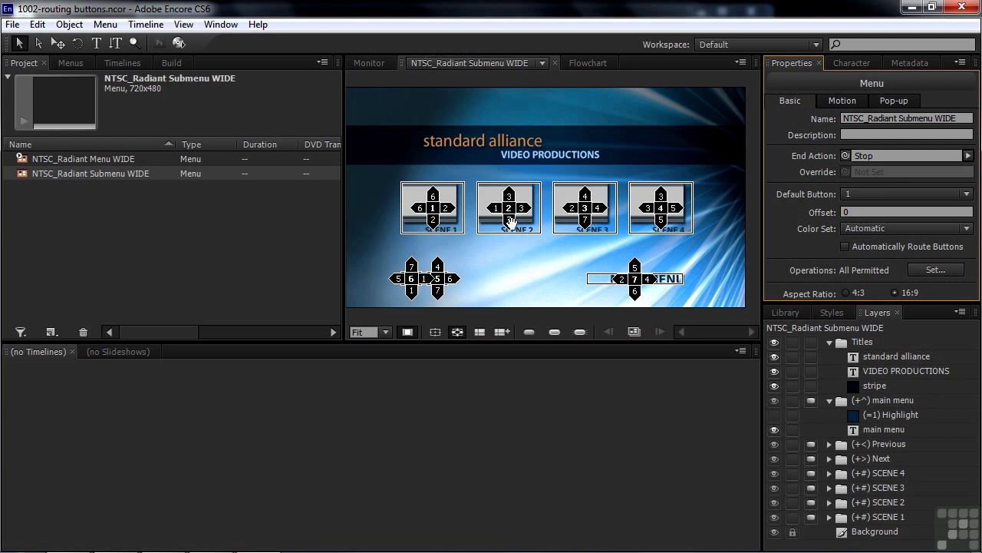
Route the SCENE 2 button's down direction to SCENE 3 and the SCENE 3 button's down direction to SCENE 4
left_click_drag(509, 223, 586, 214)
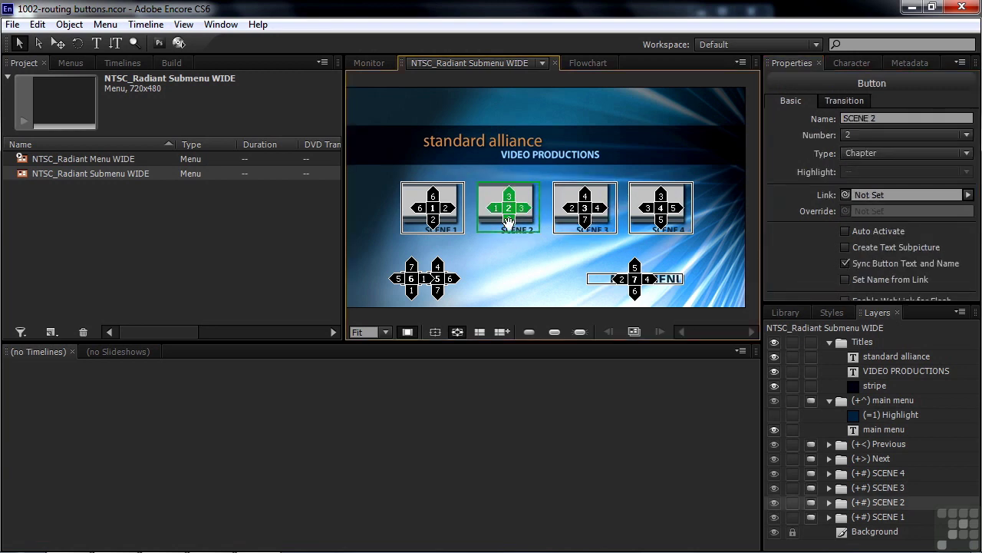
left_click(583, 214)
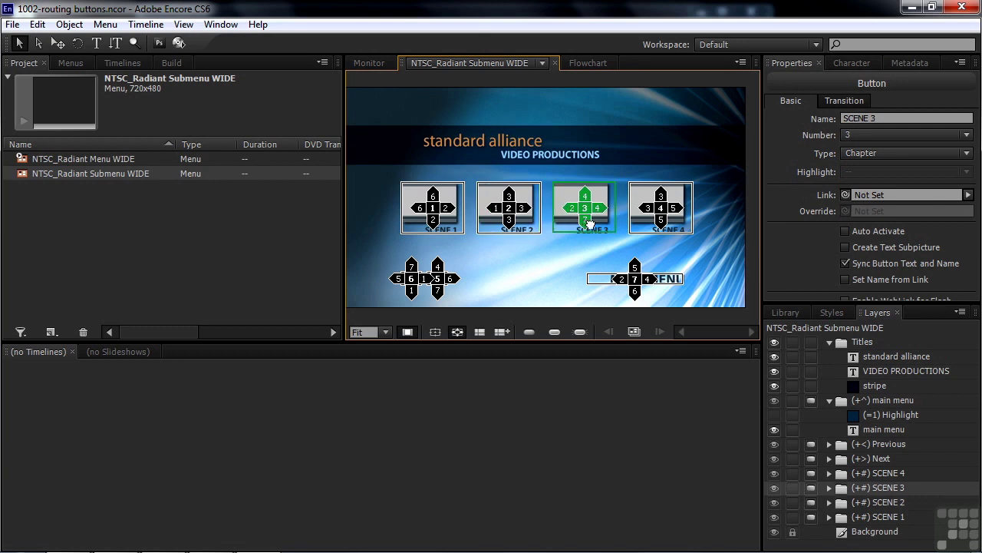
left_click_drag(665, 208, 664, 209)
Route the Next arrow's right direction to MAIN MENU, and MAIN MENU's left direction to SCENE 1 and up direction to the Next arrow
left_click_drag(450, 281, 635, 281)
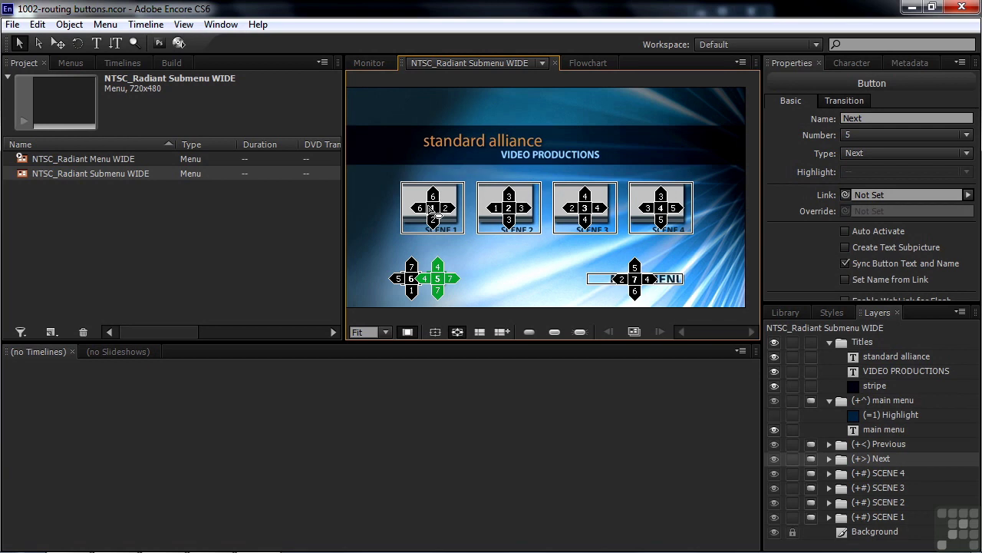
left_click_drag(620, 281, 434, 213)
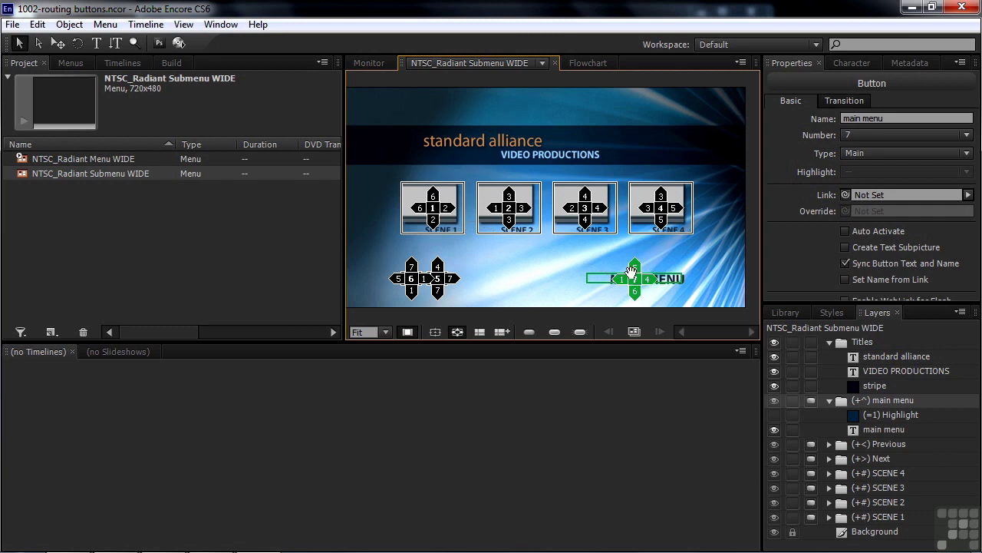
left_click_drag(631, 265, 439, 282)
Preview the project from this submenu and test moving right from SCENE 1 through the scene buttons and beyond to MAIN MENU
right_click(524, 261)
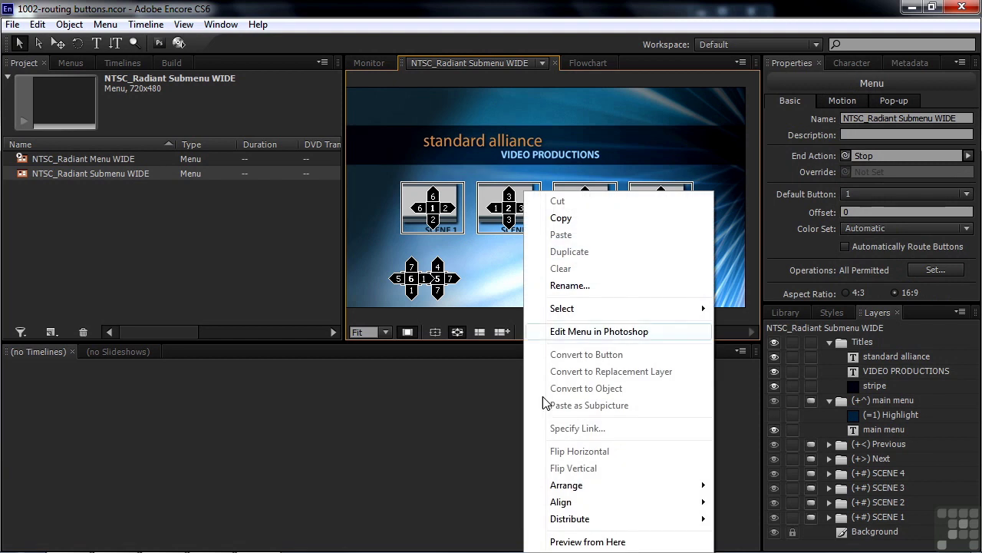
left_click(584, 541)
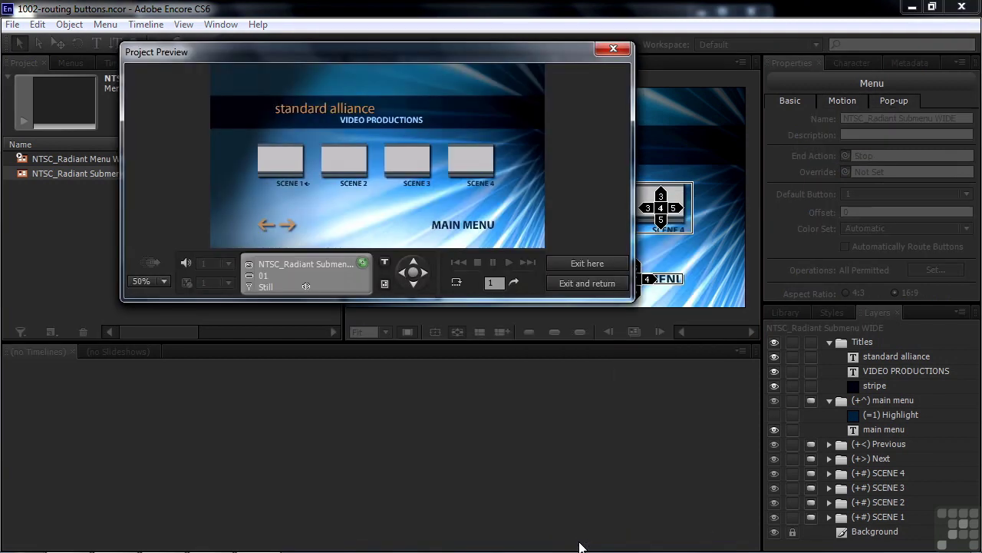
left_click(424, 273)
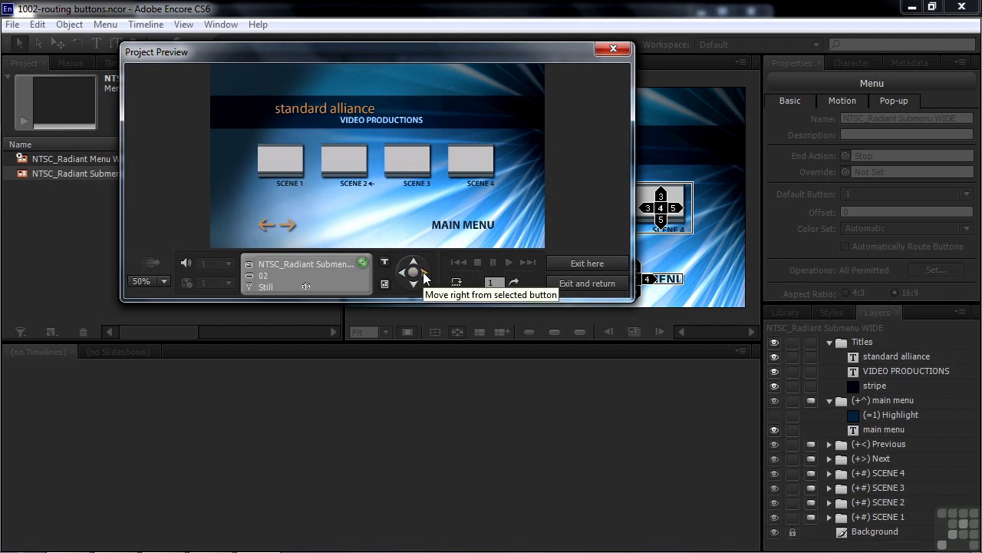
left_click(425, 274)
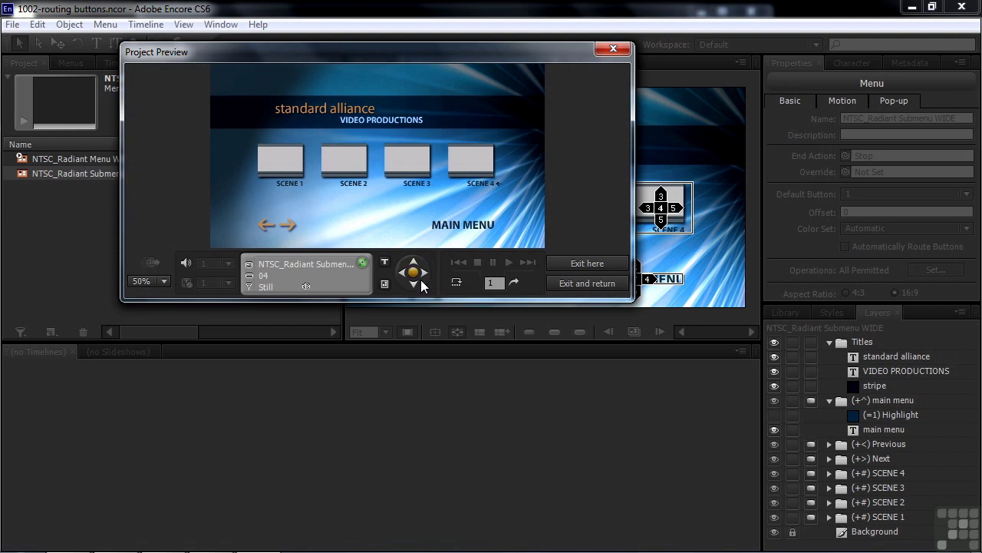
left_click(423, 274)
left_click(423, 273)
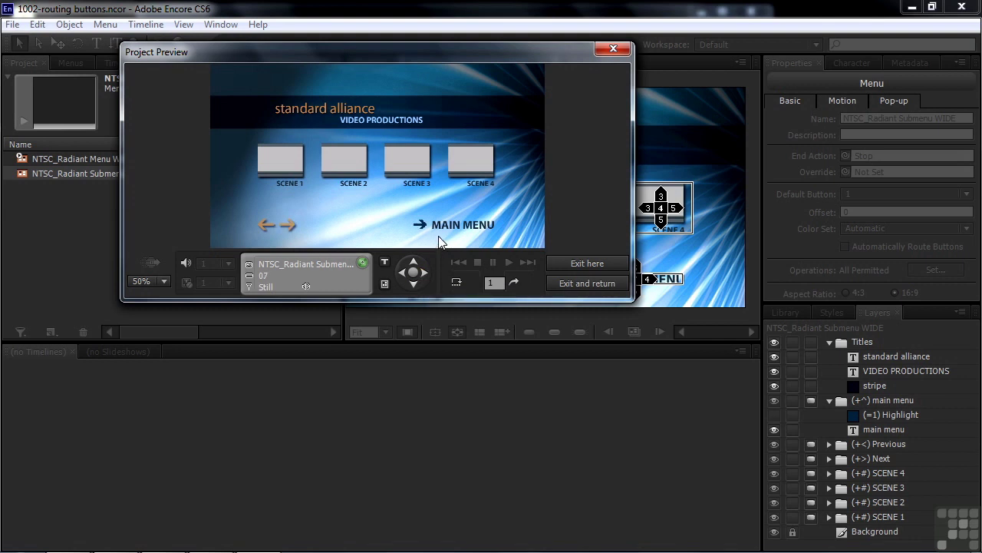
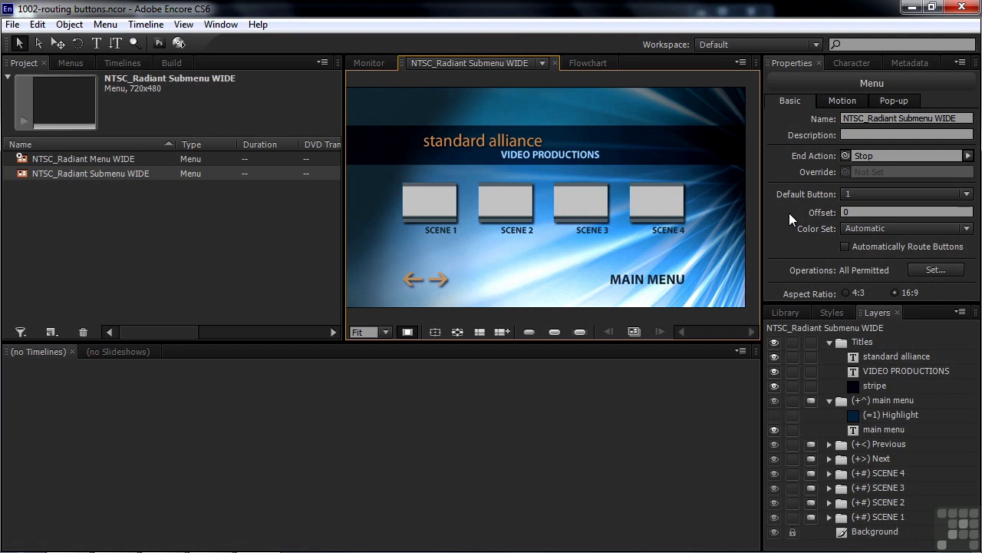
Review the submenu's button routing, hide it again, and check the button numbers of SCENE 2 and SCENE 1
left_click(458, 332)
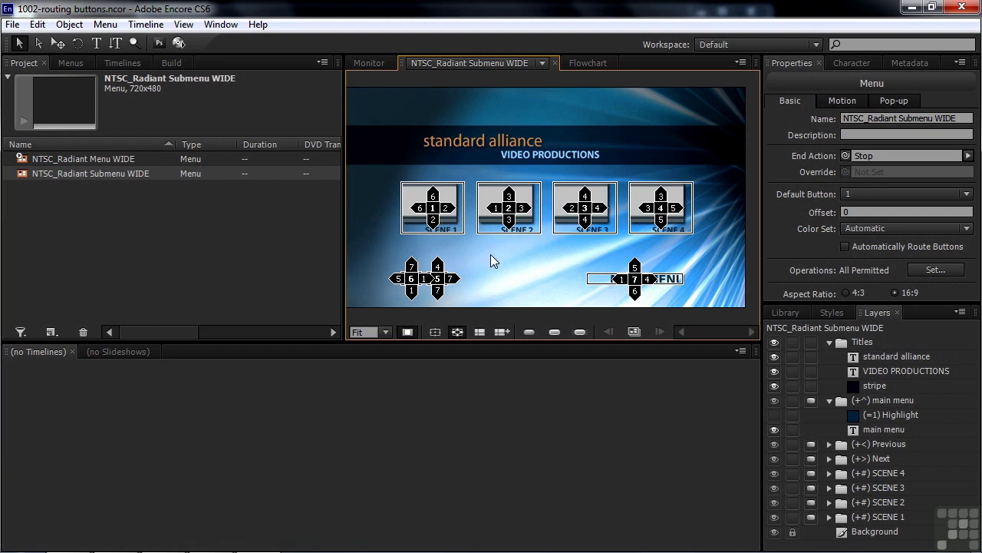
left_click(457, 332)
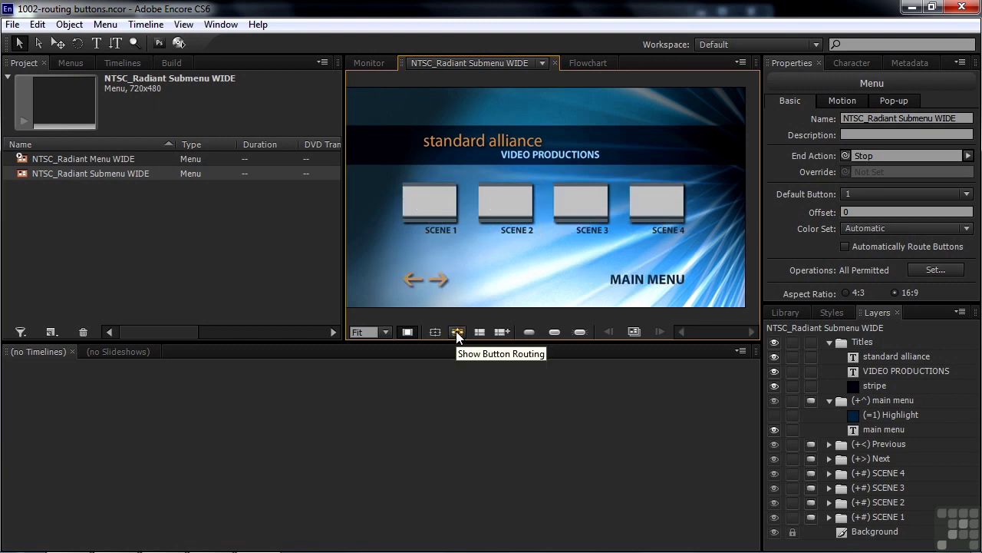
left_click(510, 205)
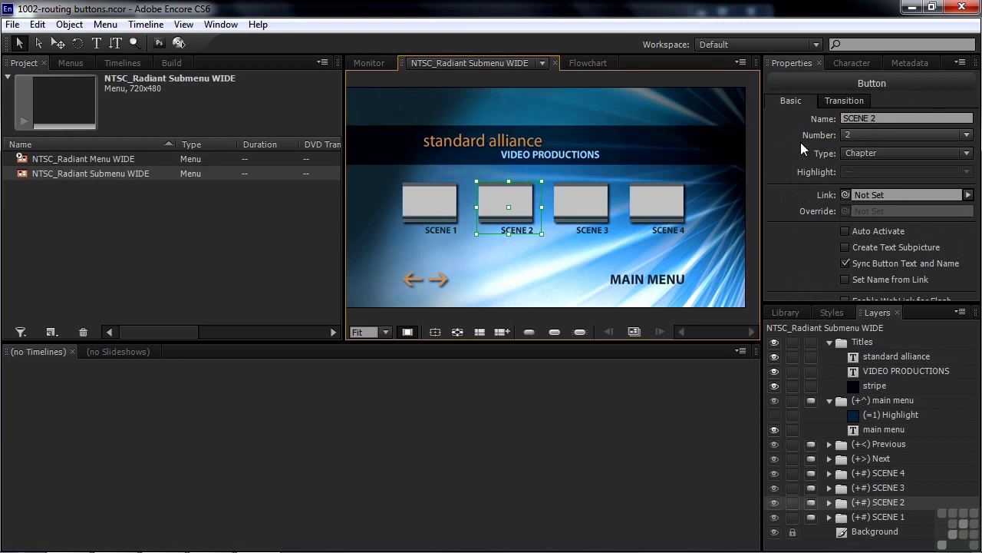
left_click(432, 207)
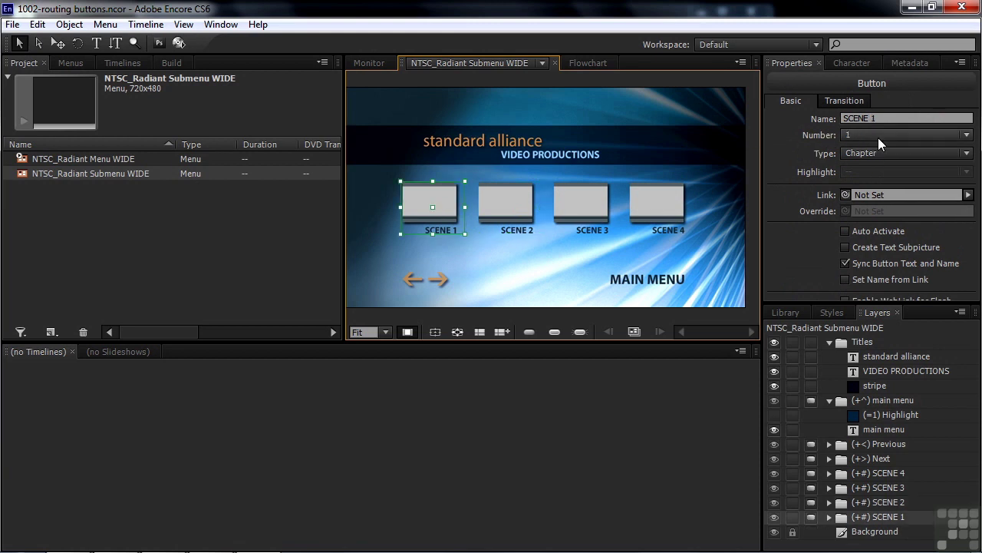
Set the submenu's default button to 7 and check the MAIN MENU button's number
left_click(524, 274)
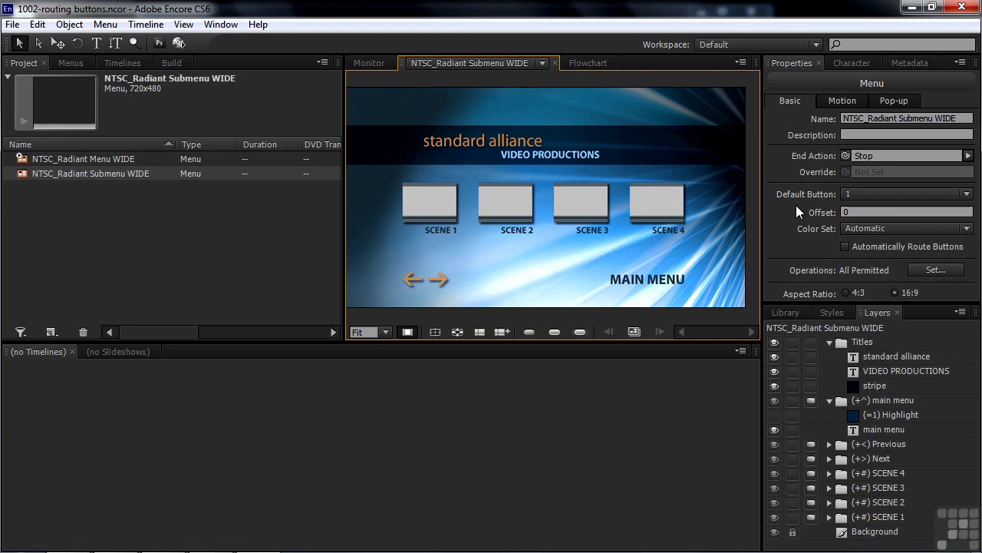
left_click(966, 195)
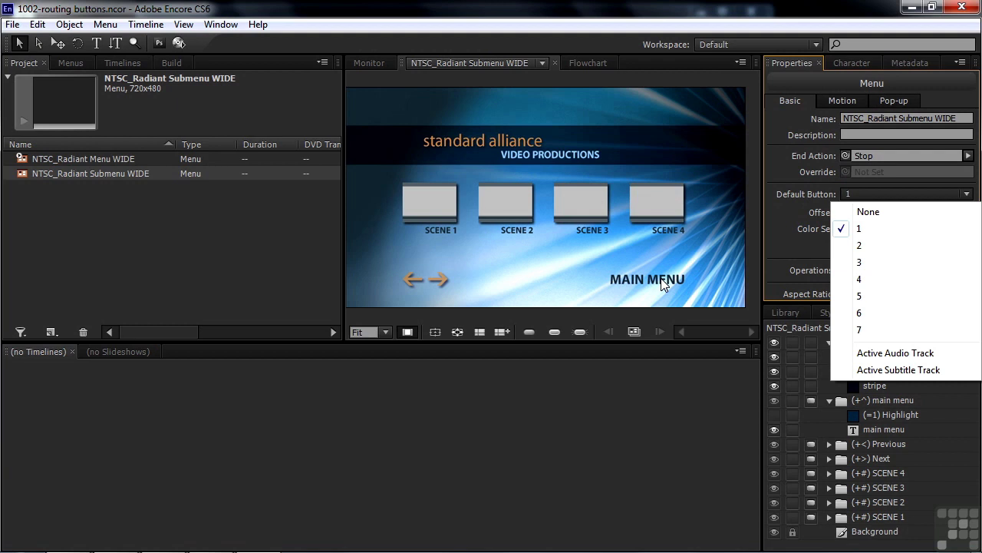
left_click(858, 329)
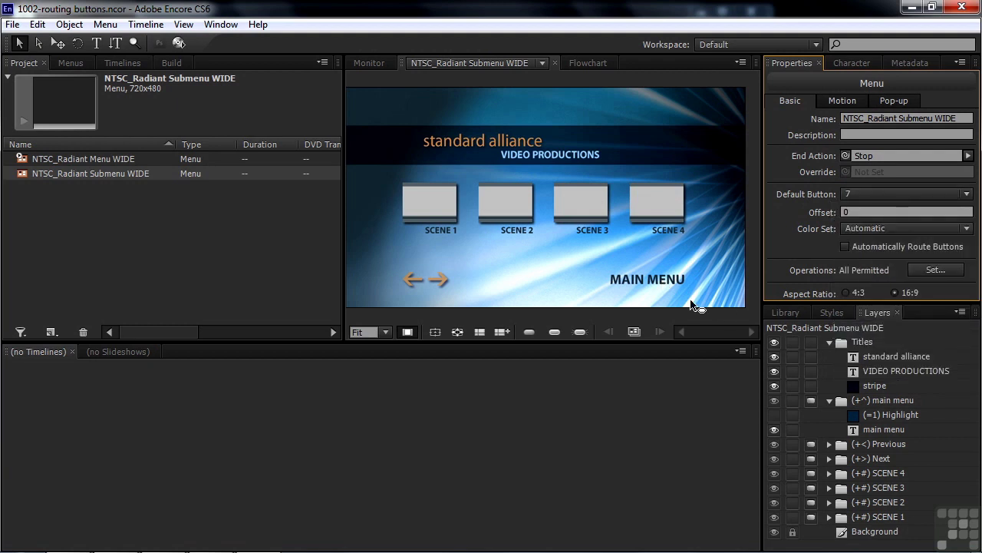
left_click(657, 283)
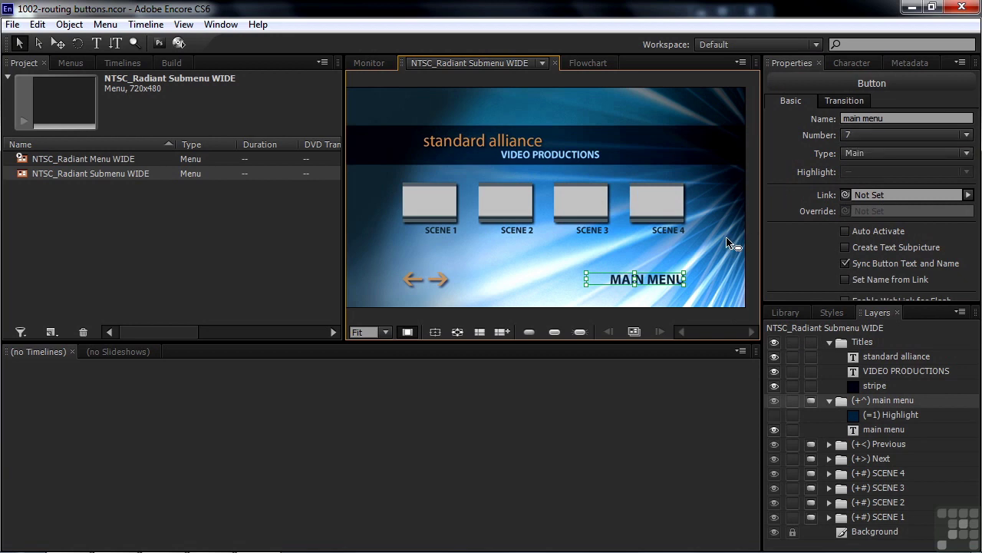
left_click(735, 261)
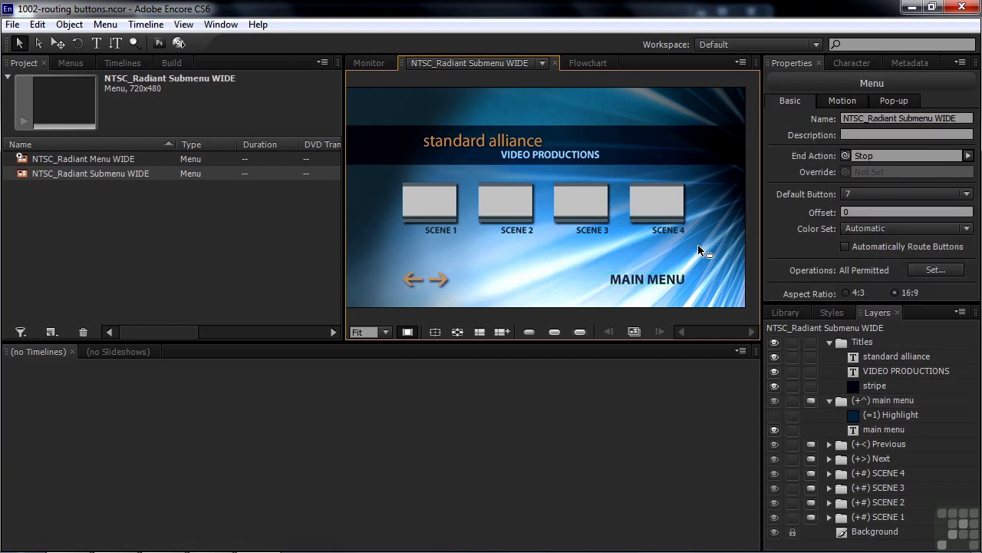